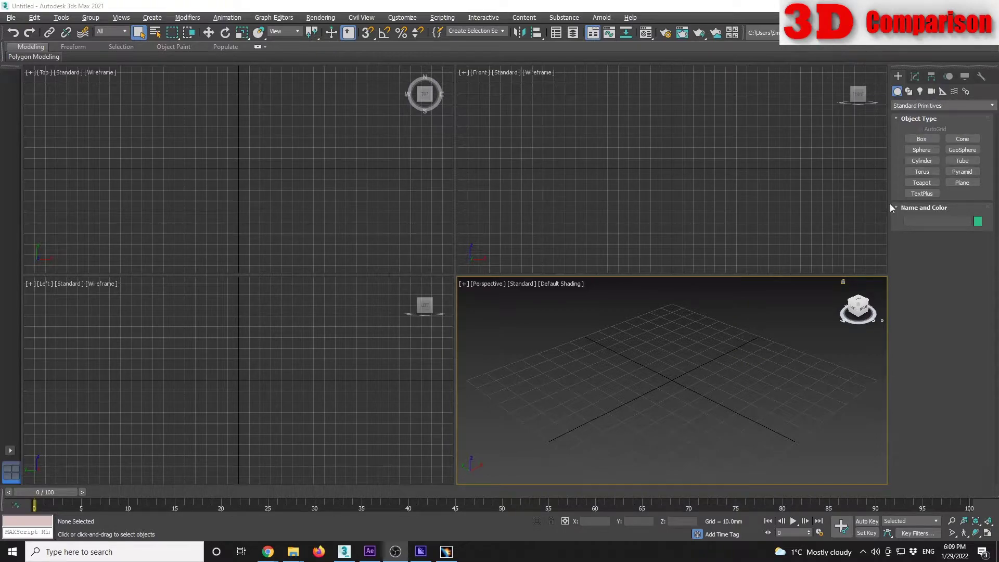
- Switch to the open part in CATIA and look at the available basic subdivision shapes
left_click(446, 552)
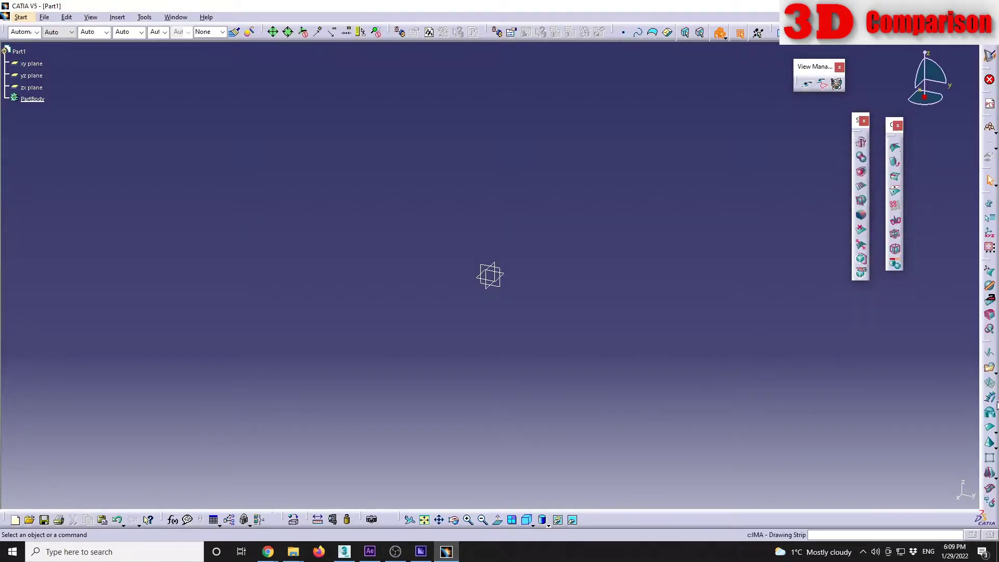
left_click(996, 446)
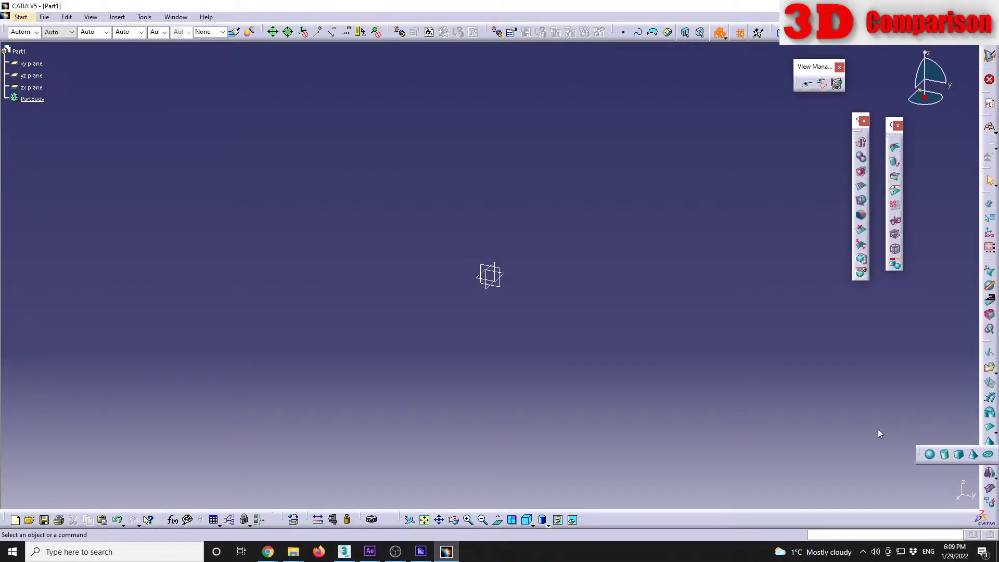
- Switch to 3ds Max and create an Extended Primitives Torus Knot in the Perspective viewport, about 48 mm base radius and 4.8 mm cross-section radius
left_click(344, 552)
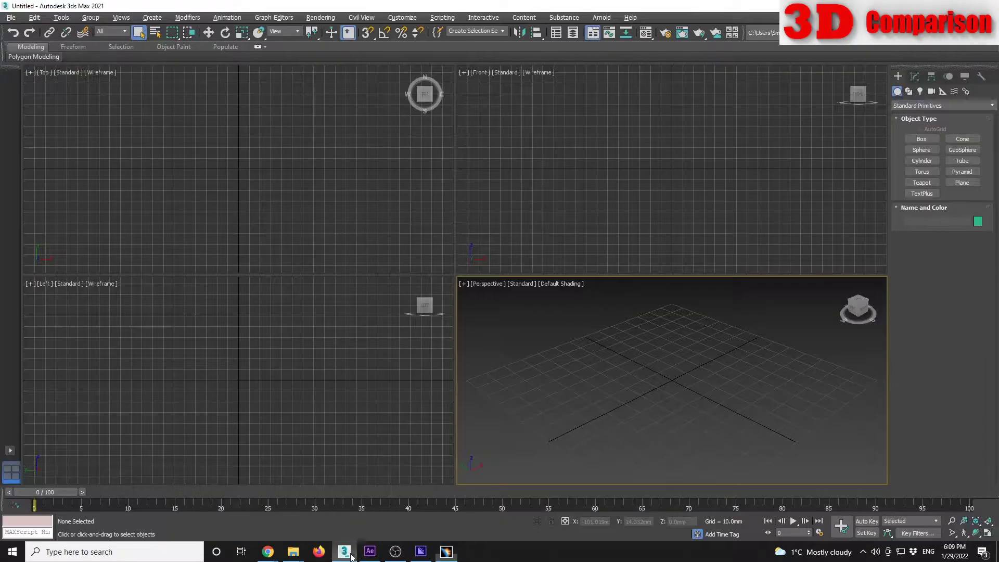
left_click(916, 106)
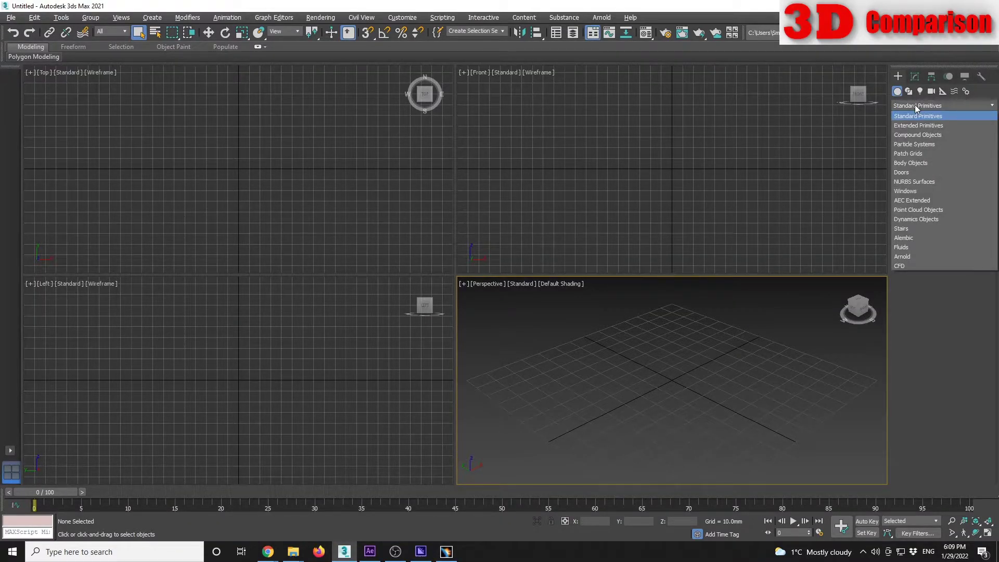
left_click(921, 126)
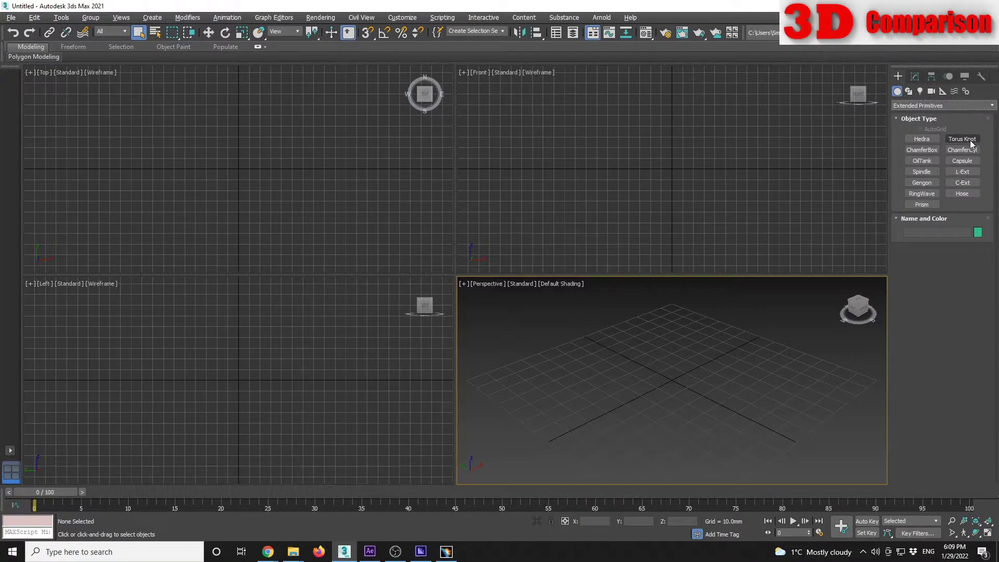
left_click(962, 139)
left_click(666, 391)
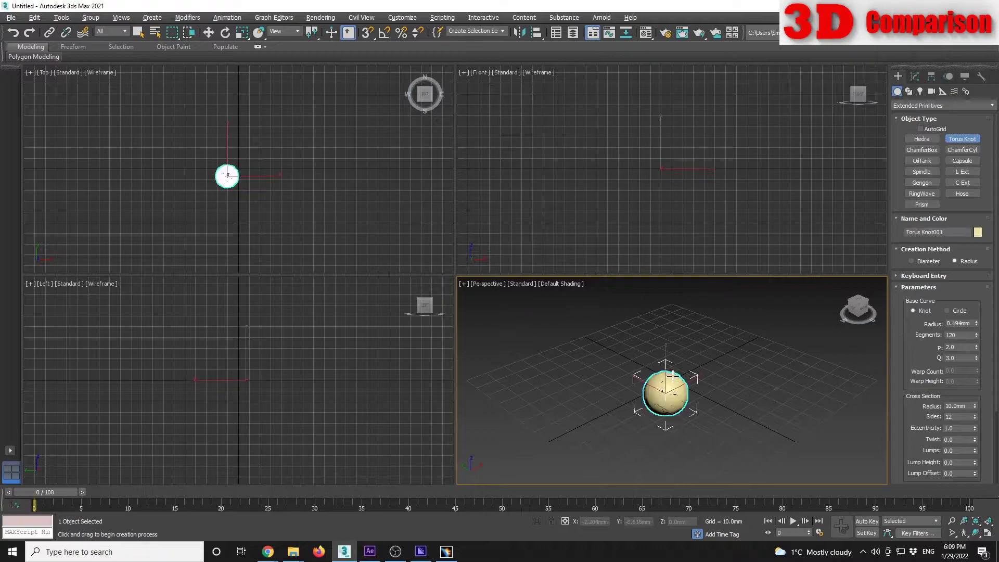
left_click_drag(673, 376, 706, 353)
left_click(705, 356)
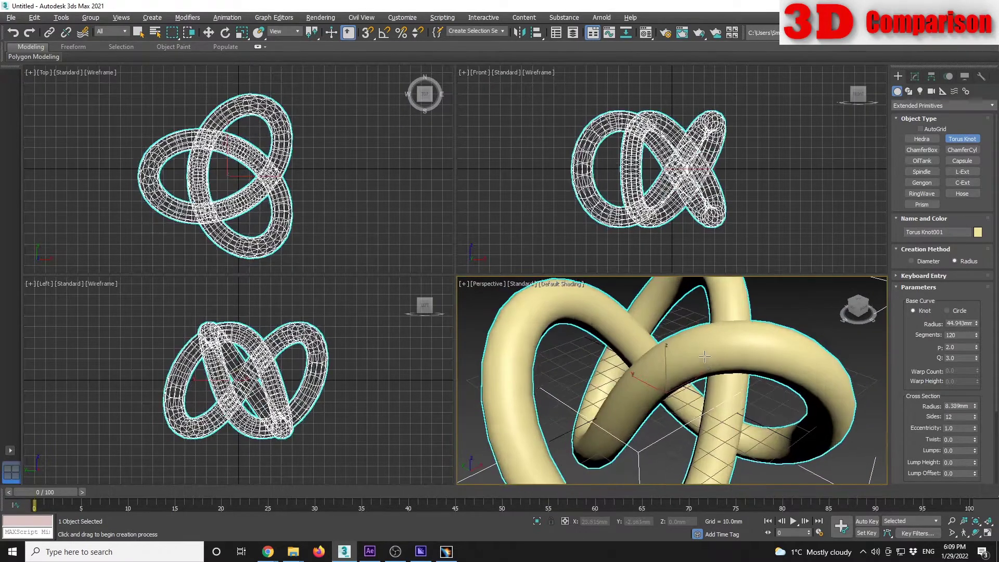
left_click(705, 355)
scroll(760, 354, "down", 3)
middle_click_drag(761, 355, 722, 358)
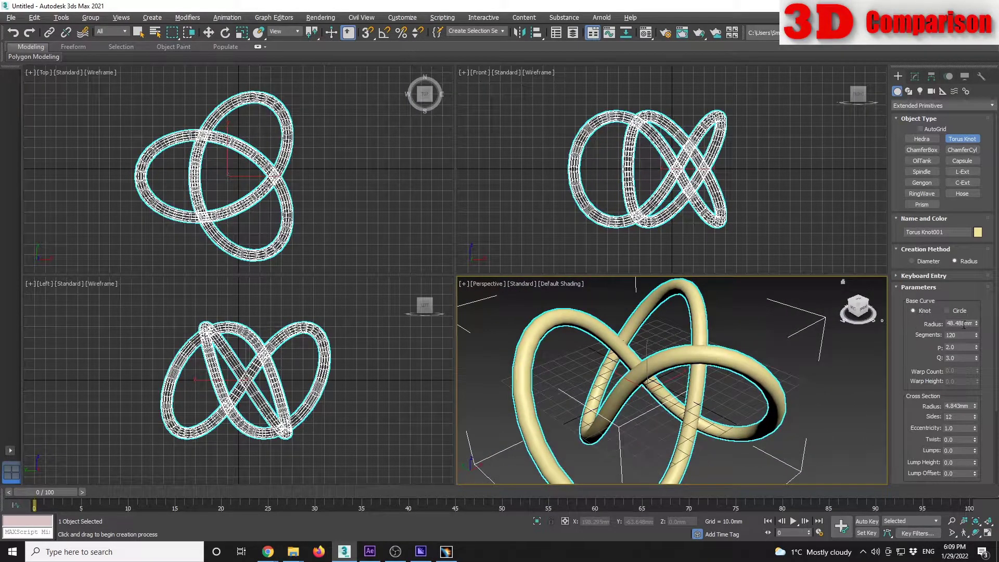
- Set the torus knot's base curve radius to 50 mm
double_click(964, 323)
type("50")
key("Return")
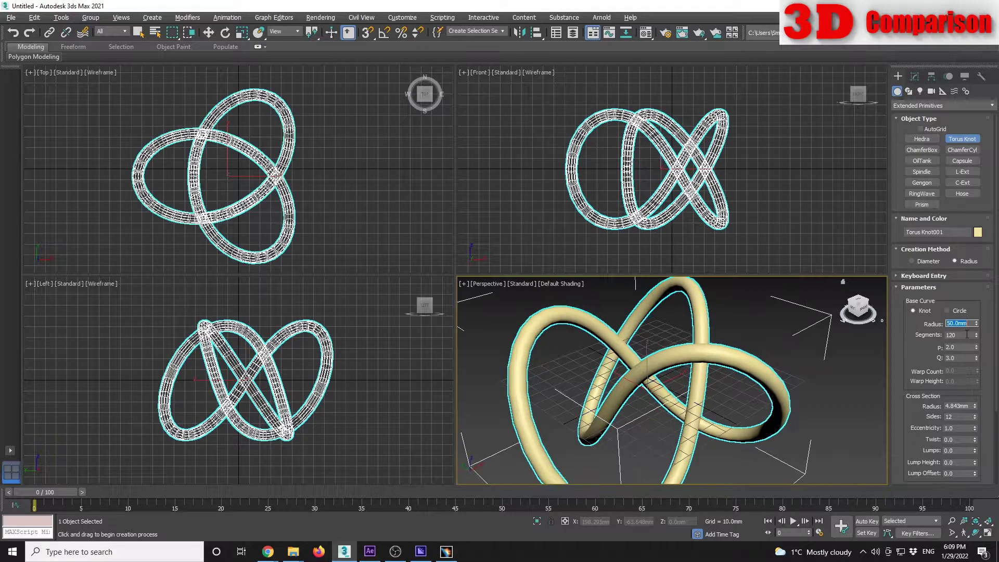
- Set the torus knot's base curve segments to 75 and check the curve's smoothness up close
key("Tab")
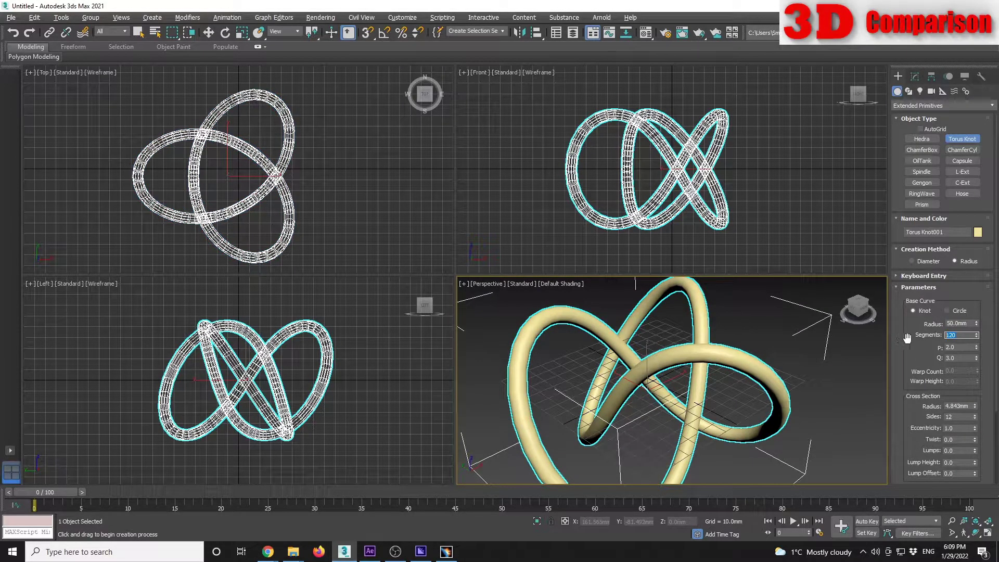
type("75")
key("Return")
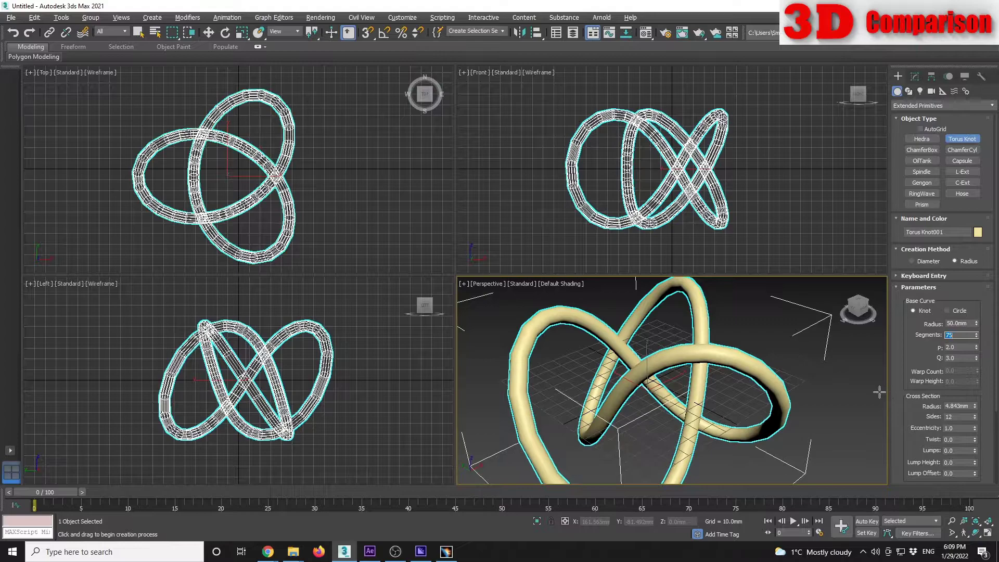
scroll(724, 344, "up", 6)
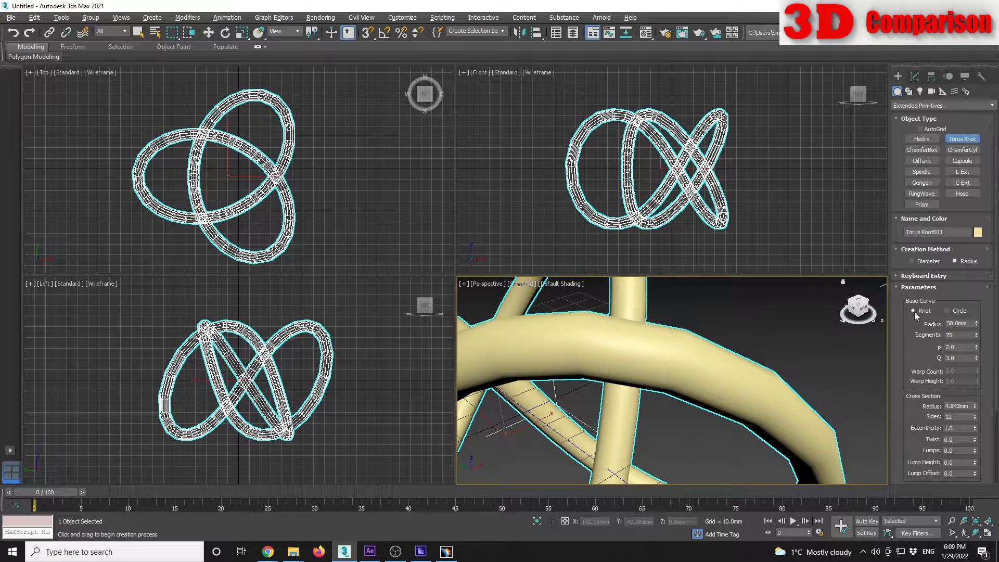
- Restore the torus knot's base curve segments to 120
left_click_drag(954, 335, 922, 333)
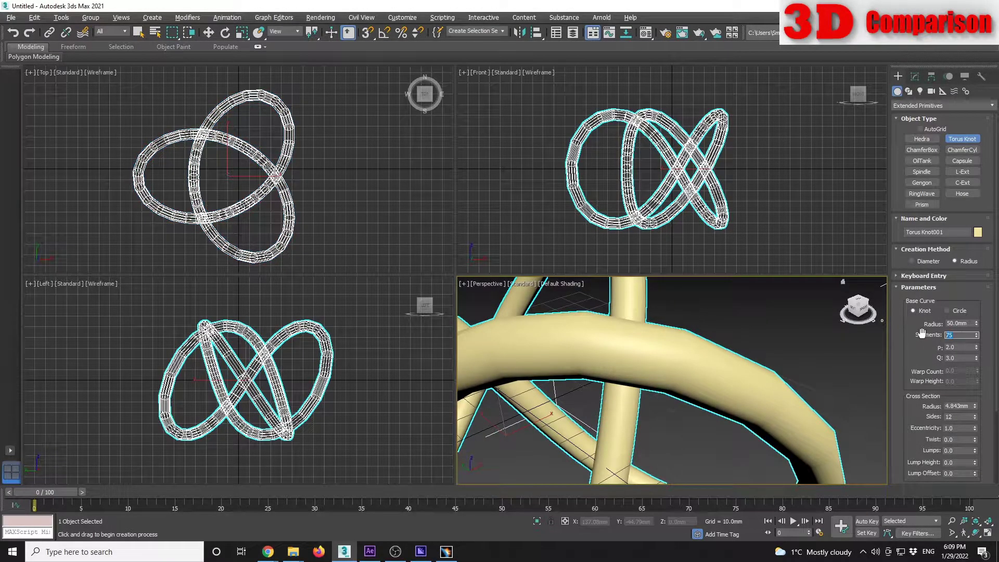
type("120")
key("Return")
middle_click_drag(792, 359, 722, 369)
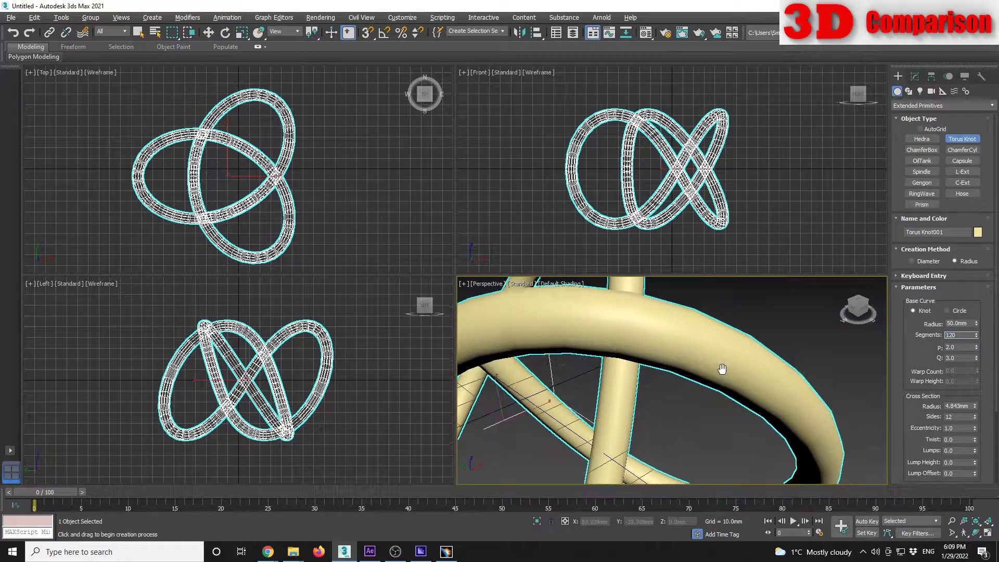
scroll(722, 369, "down", 2)
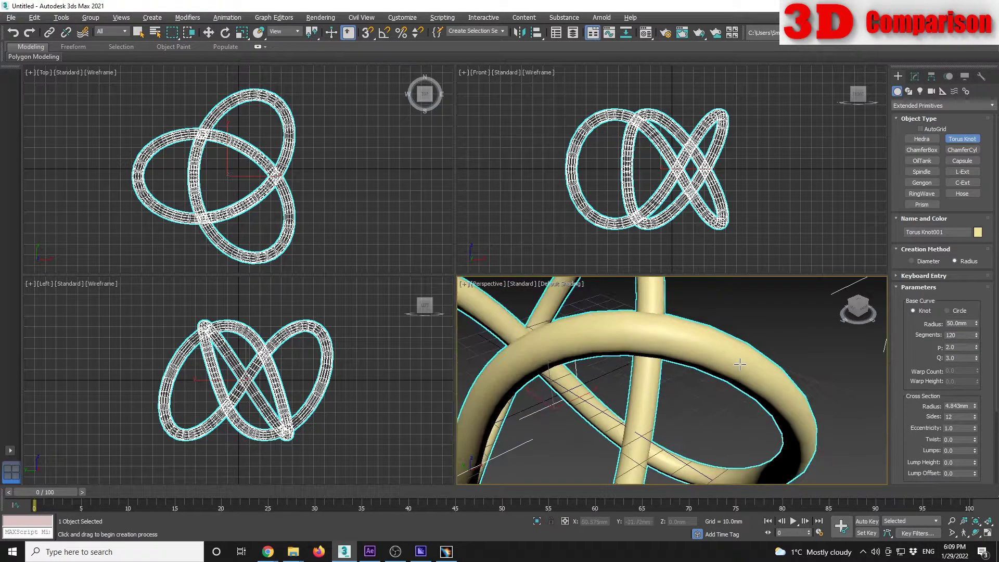
- Set the torus knot's cross-section radius to 10 mm and check its mesh briefly in wireframe shading
double_click(957, 406)
type("10")
key("Return")
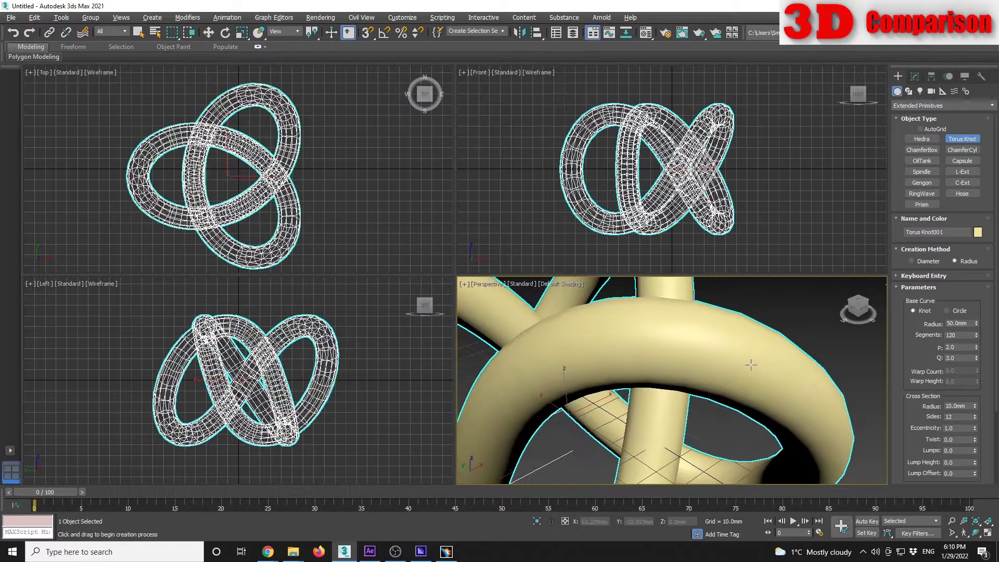
scroll(750, 365, "down", 1)
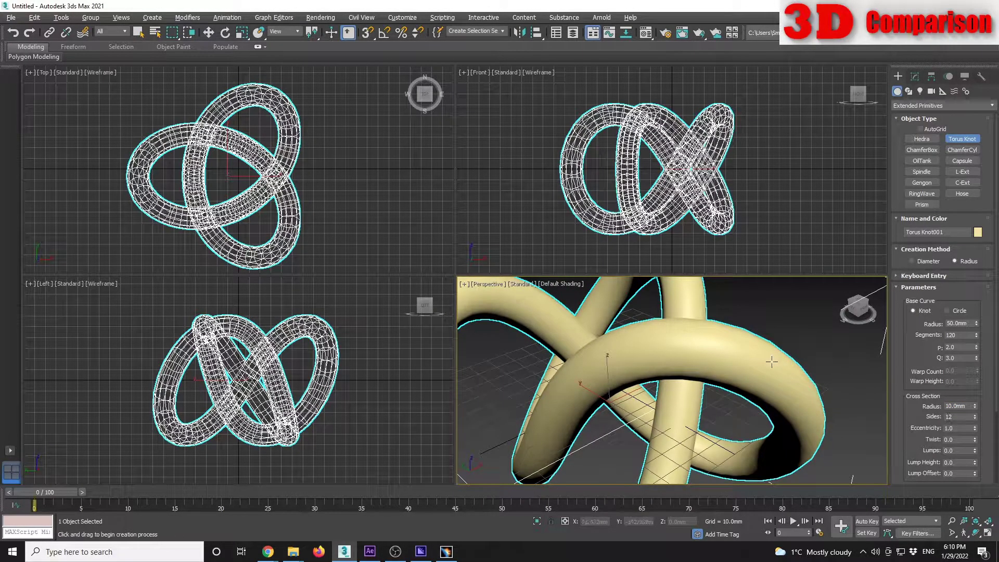
scroll(776, 361, "up", 1)
key("F3")
scroll(752, 346, "up", 1)
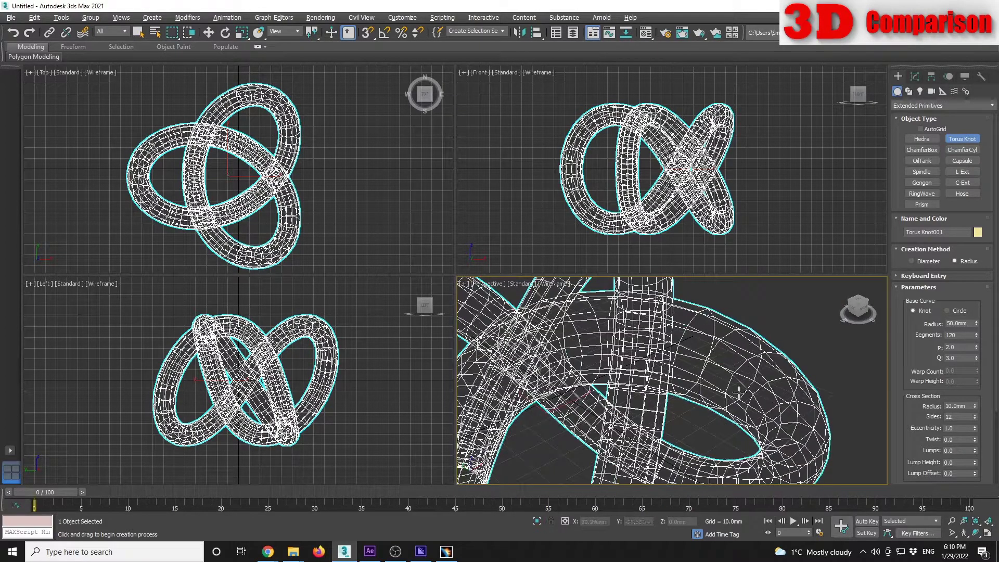
key("F3")
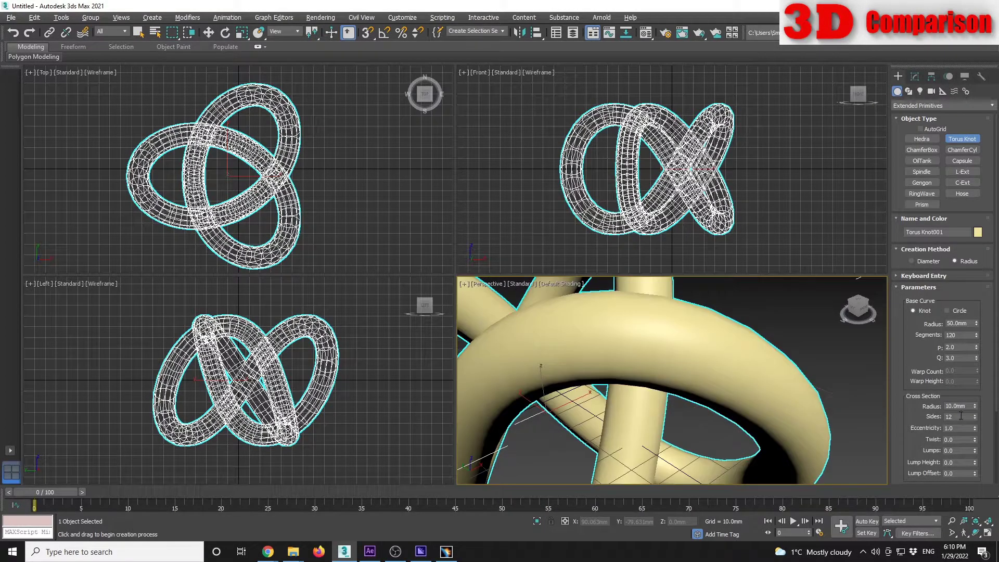
- Set the torus knot's cross-section sides to 6 and check the shape
double_click(960, 416)
type("6")
key("Return")
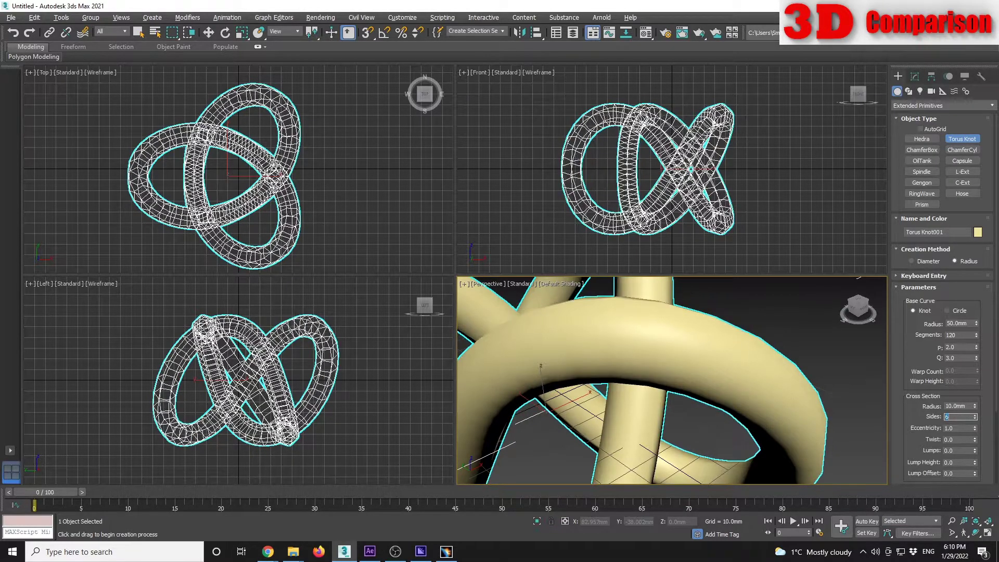
scroll(781, 359, "down", 5)
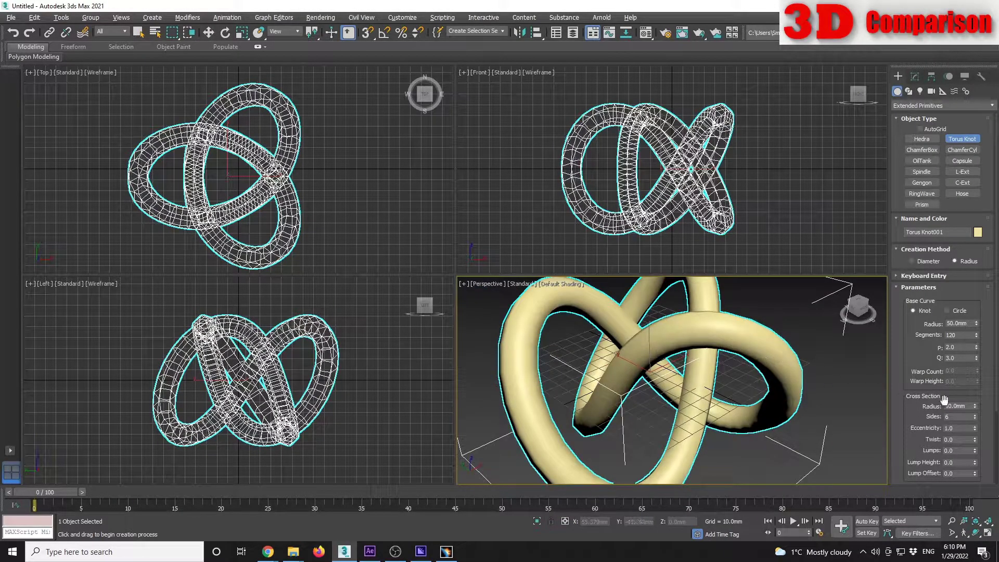
- Restore the torus knot's cross-section sides to 12
double_click(957, 416)
type("12")
key("Return")
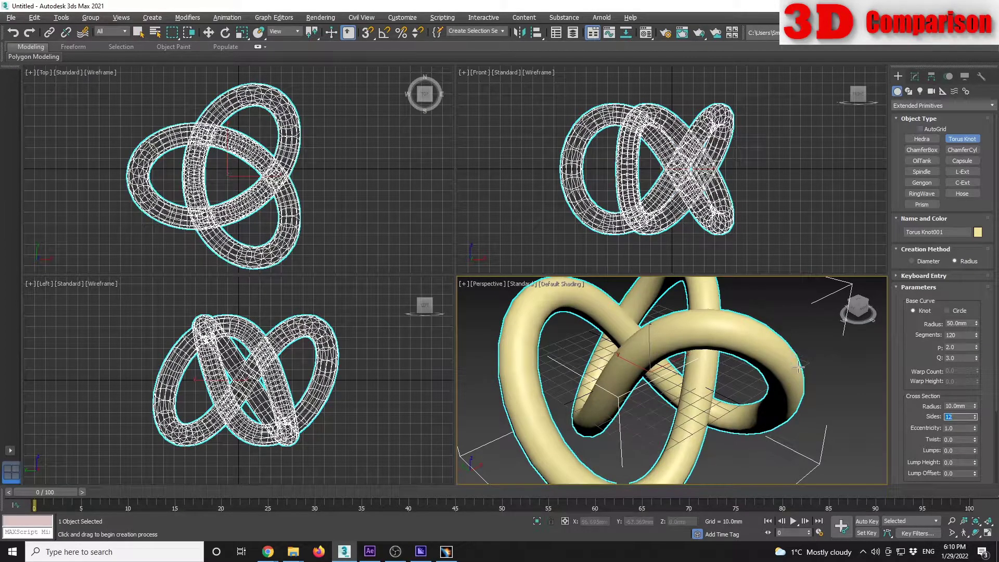
scroll(799, 365, "down", 2)
scroll(786, 366, "down", 2)
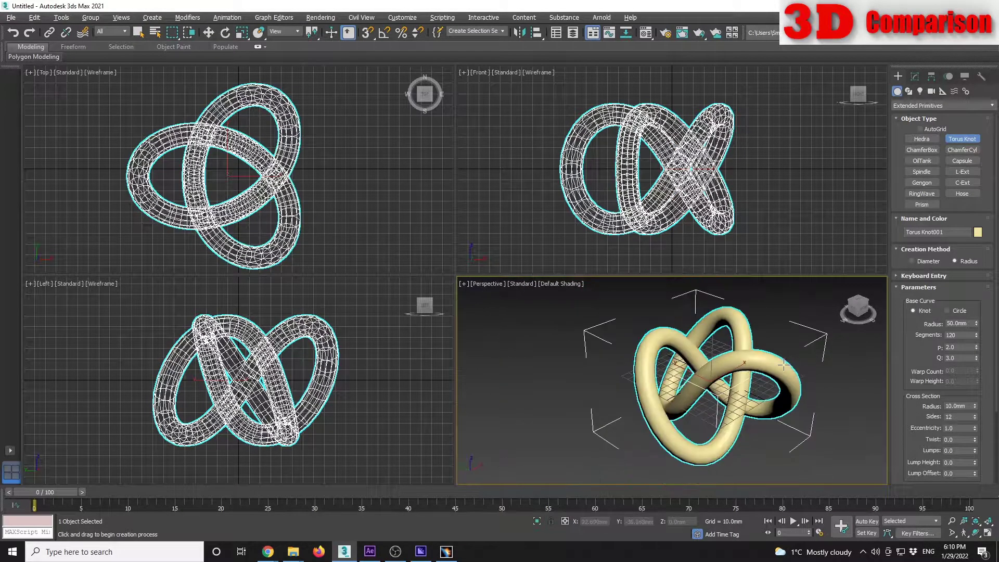
- Show polygon and vertex statistics in the Perspective viewport, and finish torus knot creation with the knot selected
mouse_move(783, 365)
middle_mouse_down()
mouse_move(780, 349)
mouse_move(767, 354)
middle_mouse_up()
key("7")
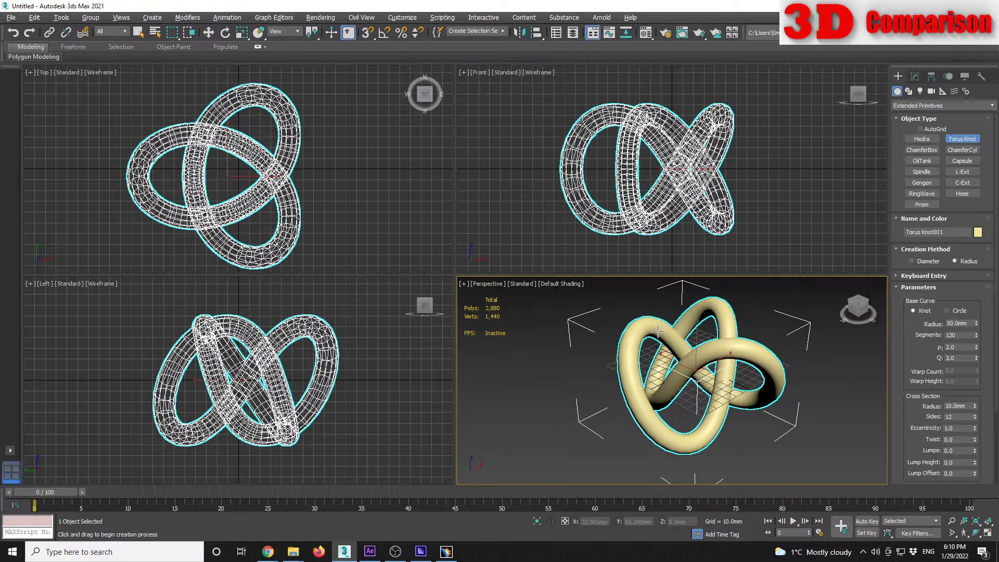
middle_click_drag(771, 376, 758, 358)
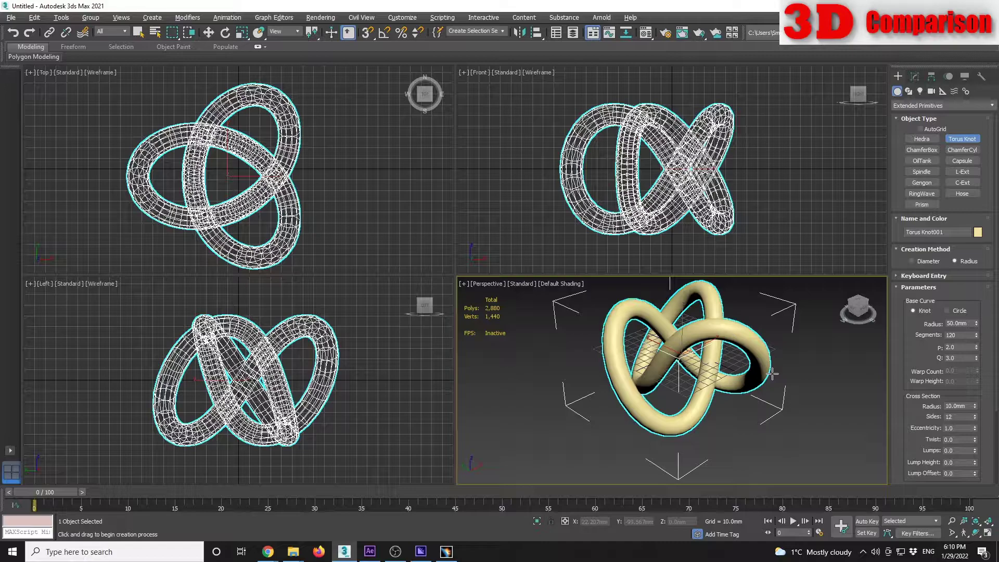
right_click(773, 373)
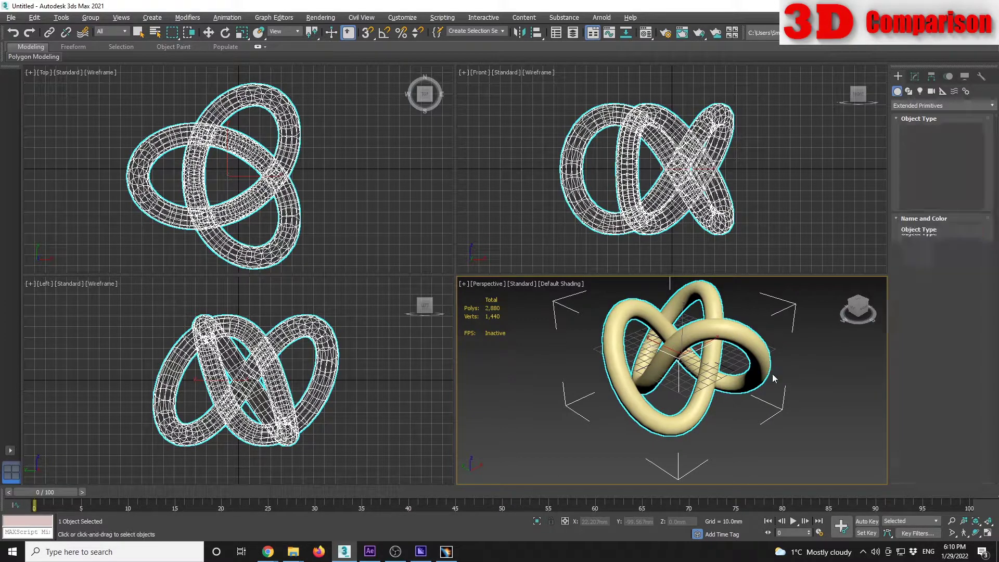
left_click(775, 357)
left_click(717, 328)
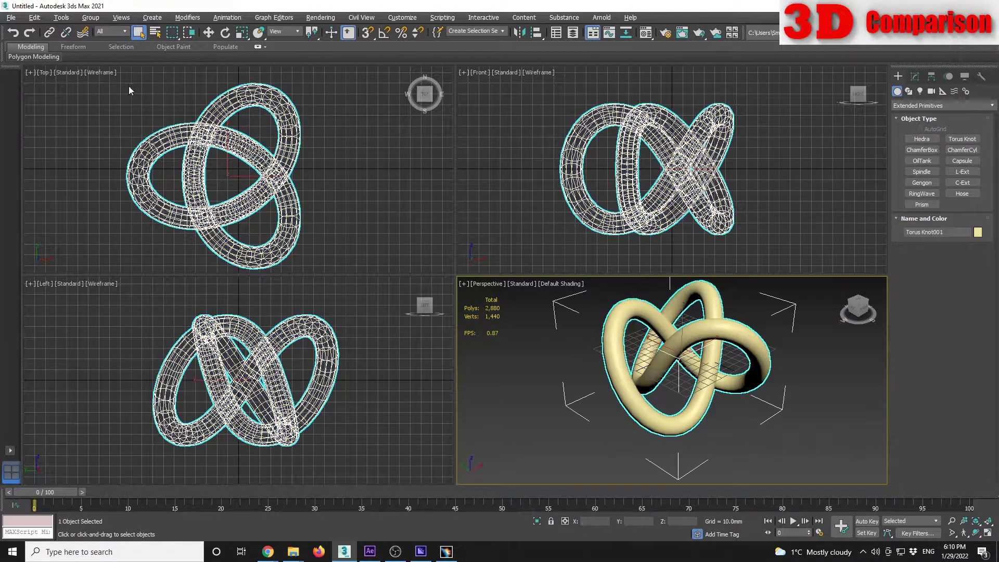
- Export the model to the Desktop as an OBJ file named knot, with faces as Quads and a scale of 1.0
left_click(11, 18)
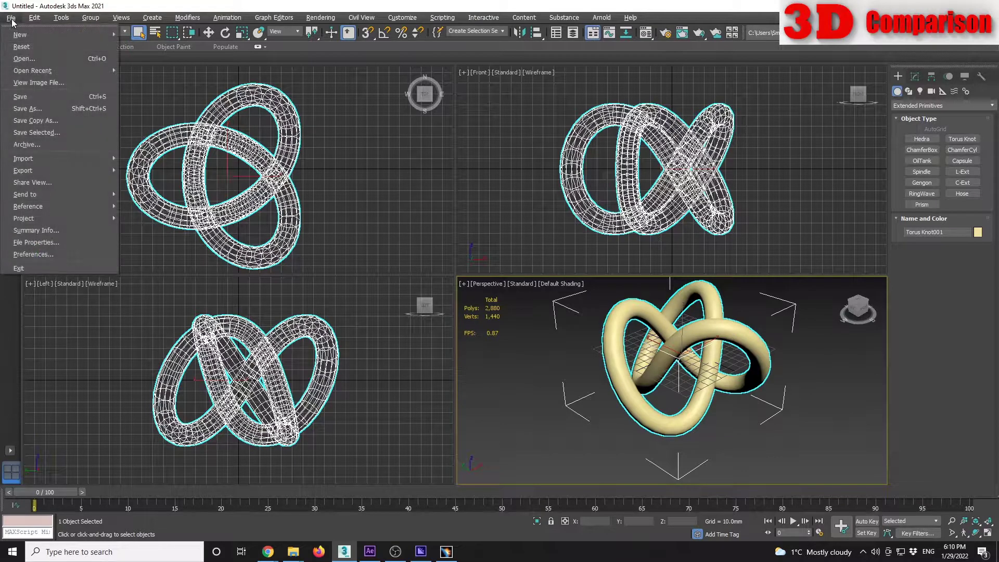
mouse_move(42, 169)
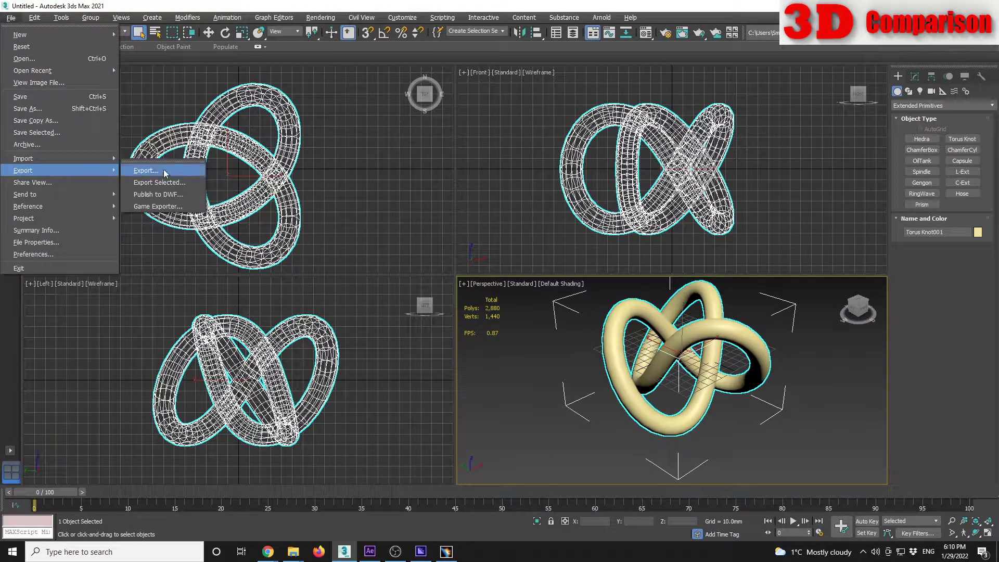
left_click(157, 171)
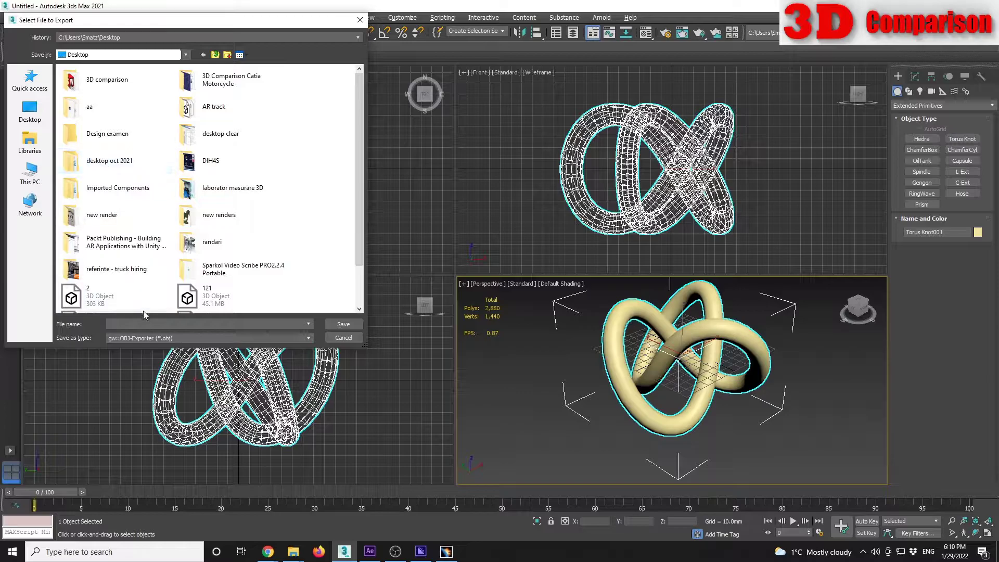
type("knot")
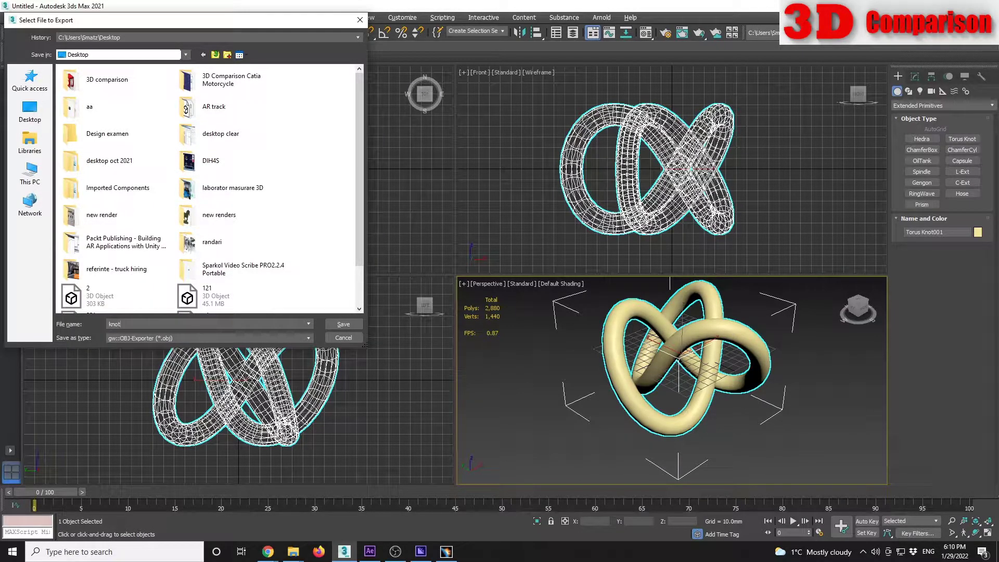
key("Return")
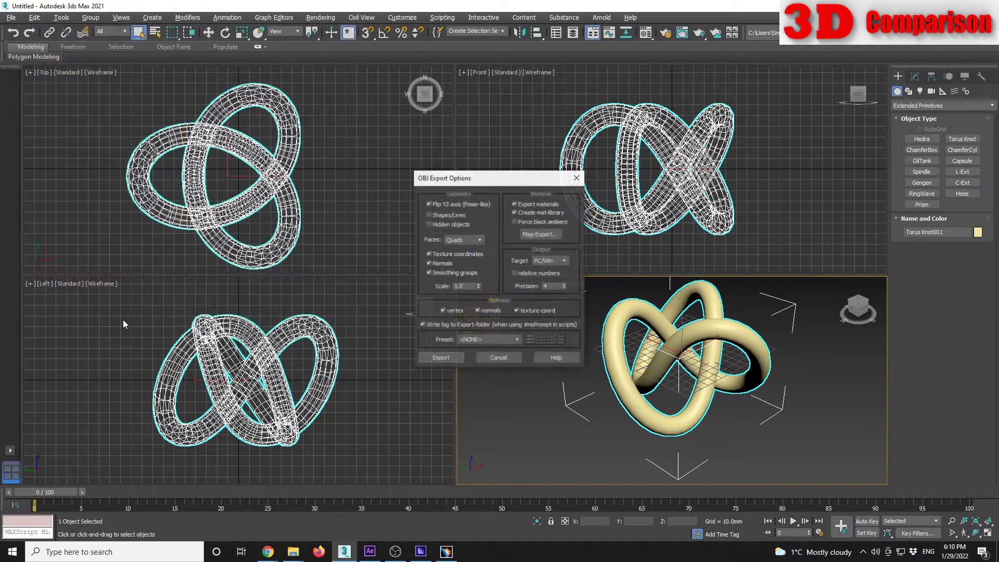
left_click_drag(444, 182, 379, 241)
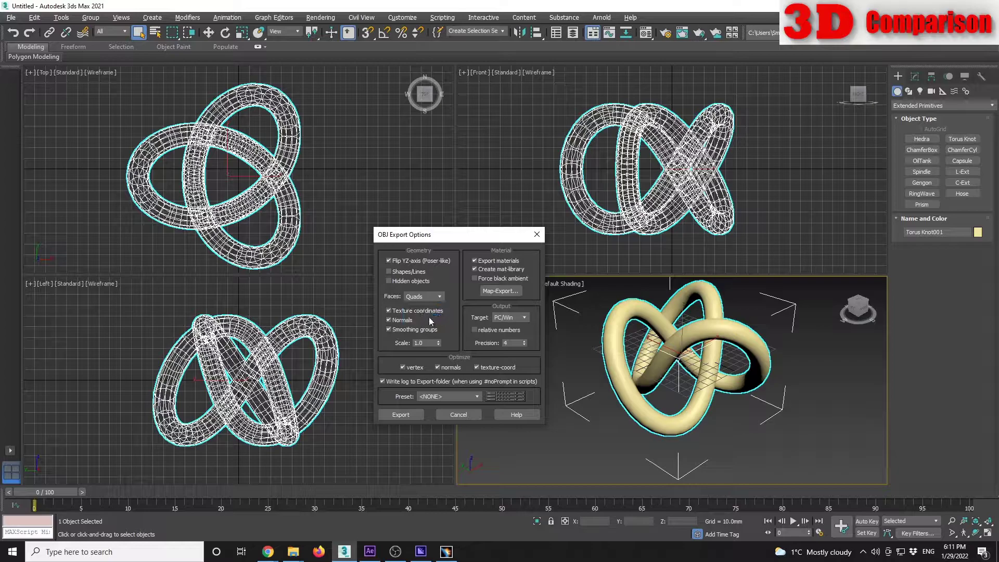
left_click(404, 413)
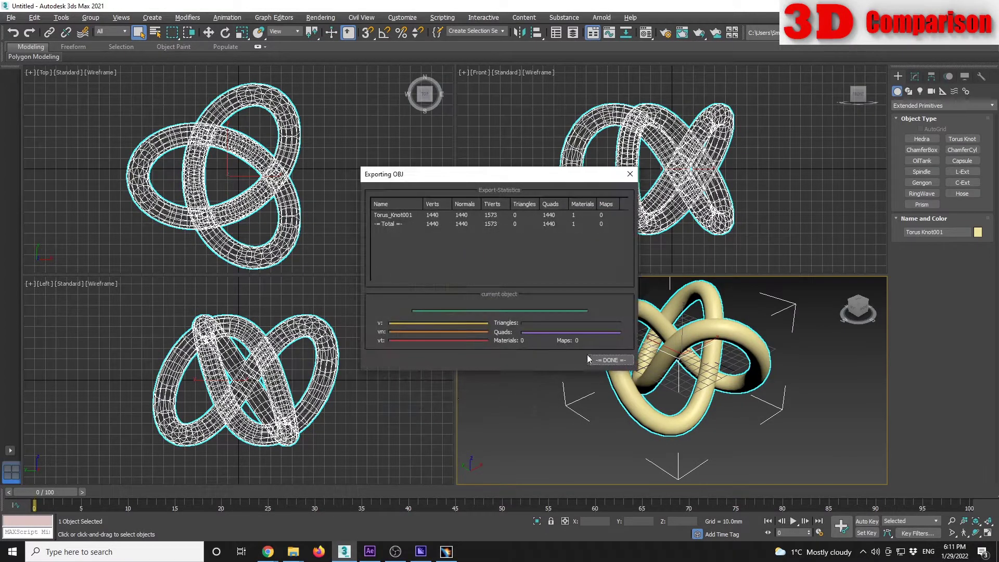
left_click(625, 359)
- Switch to CATIA and import the knot OBJ file from the Desktop as a subdivision surface
left_click(445, 552)
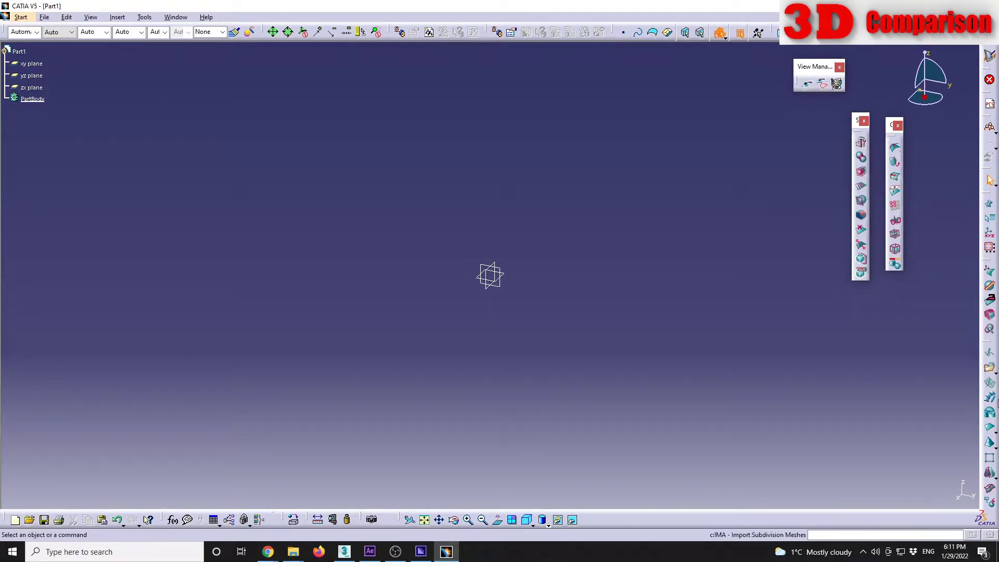
left_click(990, 368)
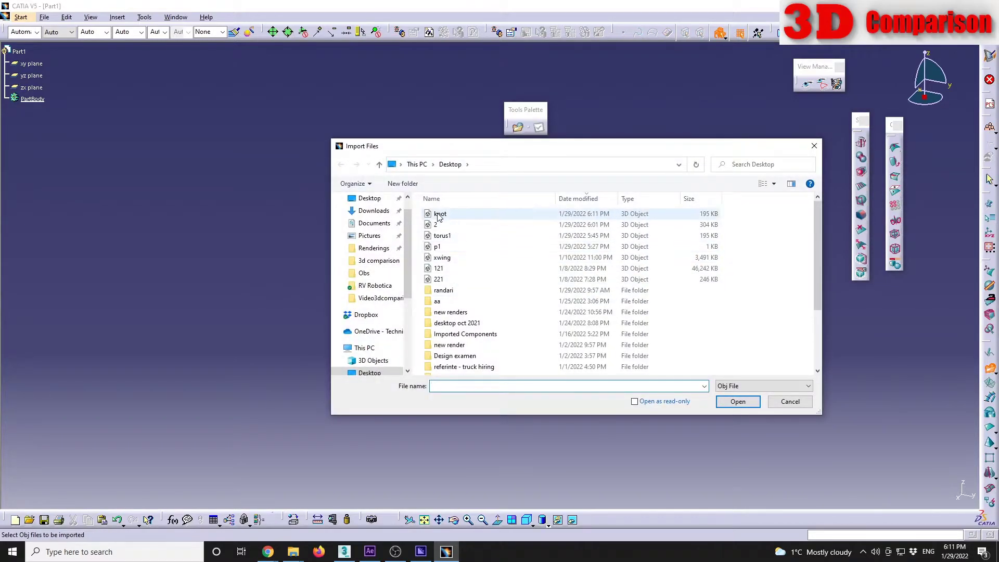
double_click(440, 214)
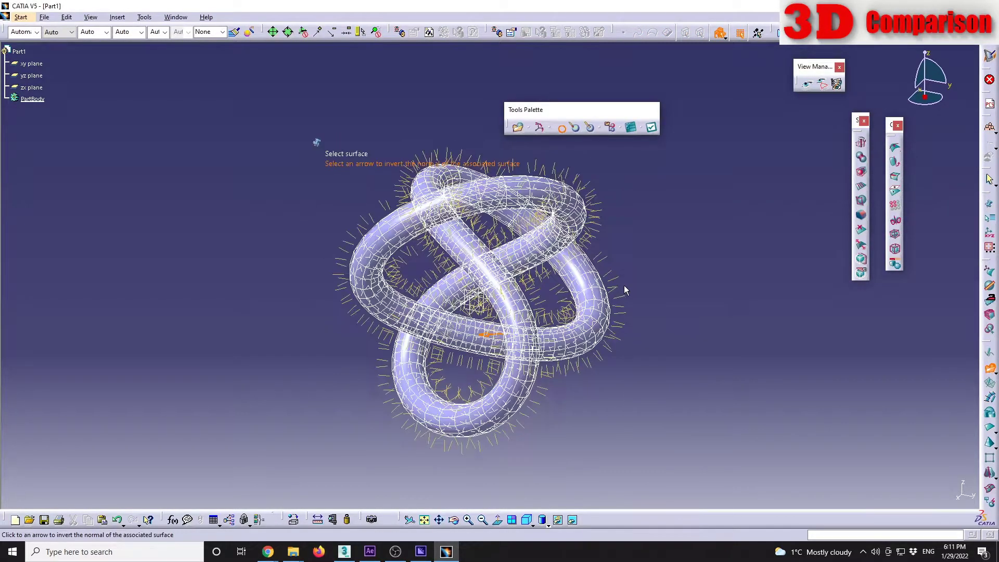
middle_click_drag(623, 285, 427, 260)
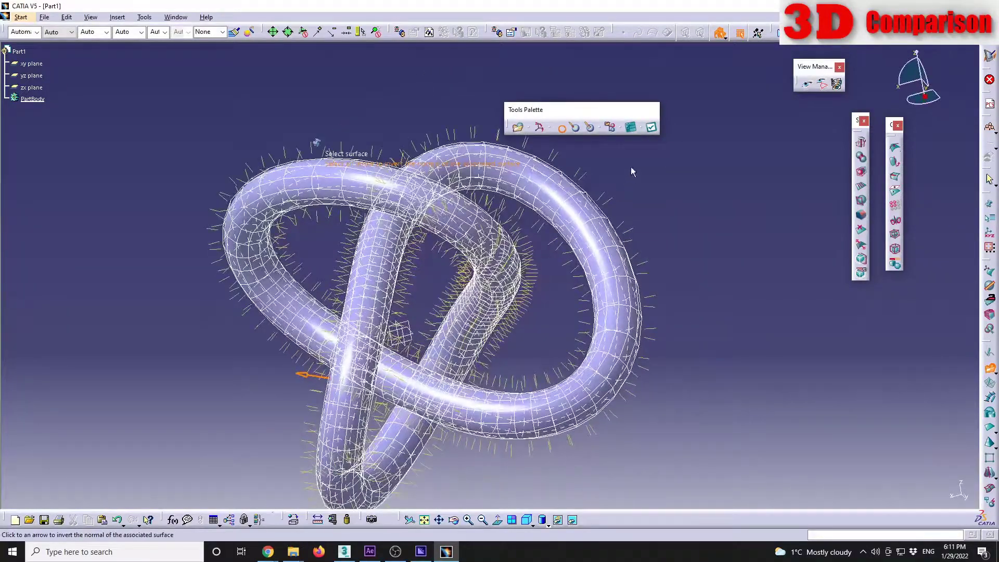
left_click(653, 129)
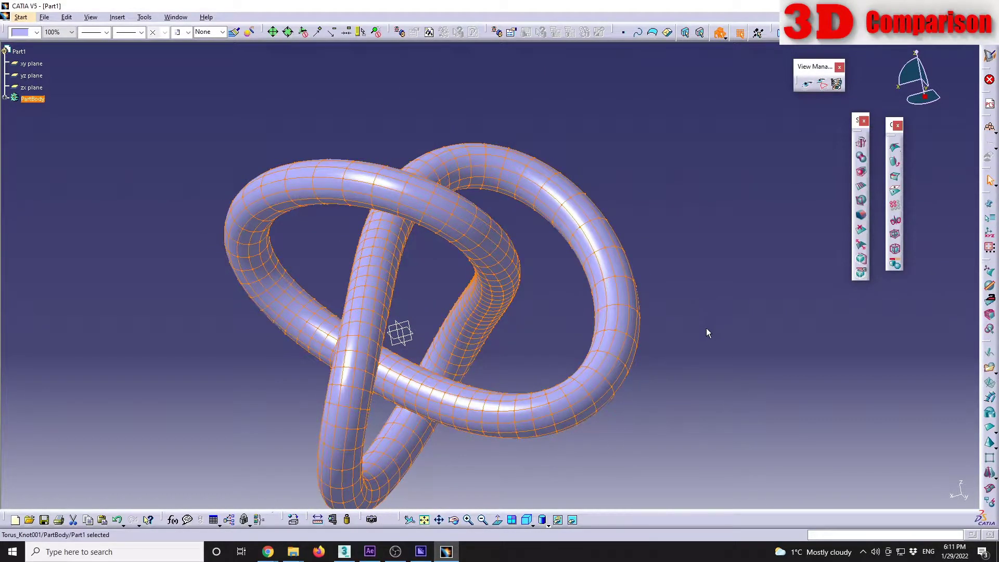
left_click(706, 329)
- Open the imported knot for modification and select a ring of mesh vertices around the upper loop of the tube
middle_click_drag(678, 348, 556, 283)
double_click(431, 144)
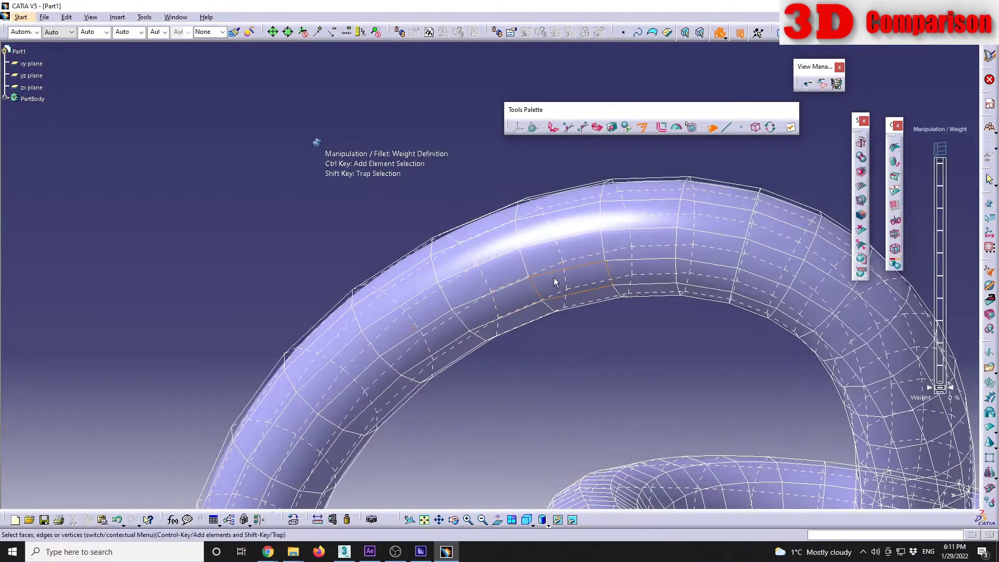
left_click(741, 130)
left_click_drag(507, 183, 584, 324, "shift")
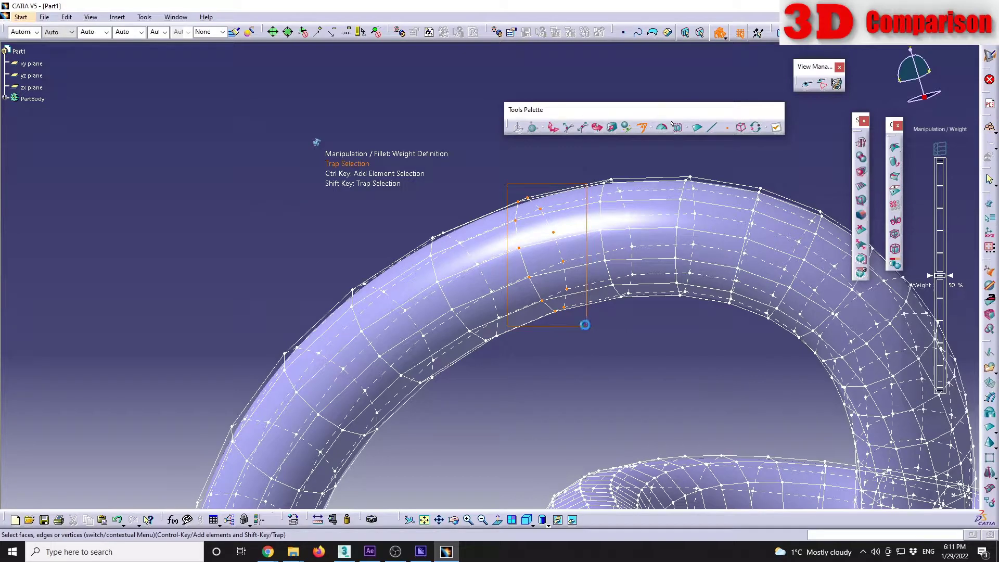
- Scale up the selected vertex ring with Affinity to form a bulge in the tube, and finish the modification
left_click(612, 127)
left_click_drag(532, 229, 529, 199)
middle_click_drag(531, 215, 316, 143)
middle_click_drag(598, 354, 571, 310)
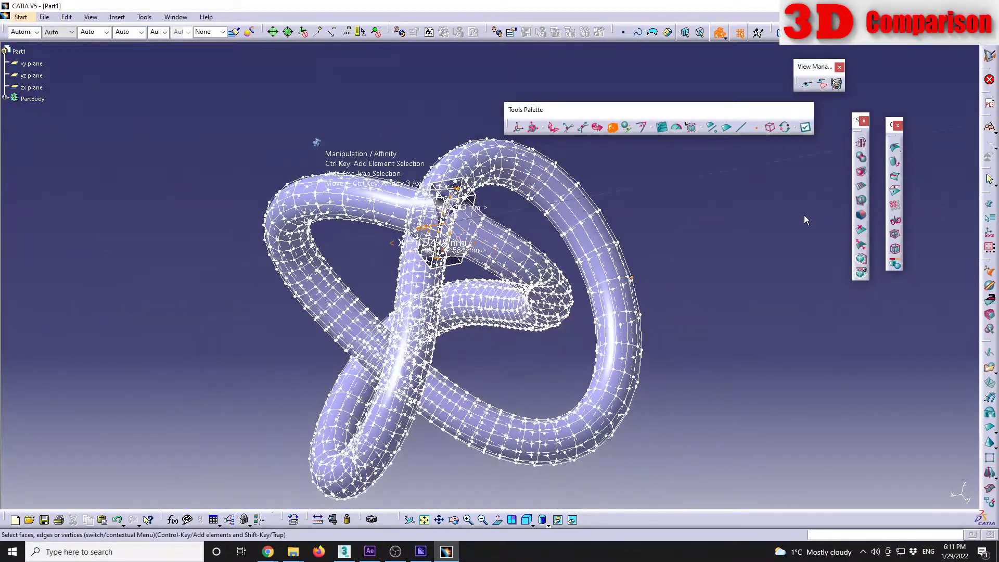
key("Escape")
left_click(535, 300)
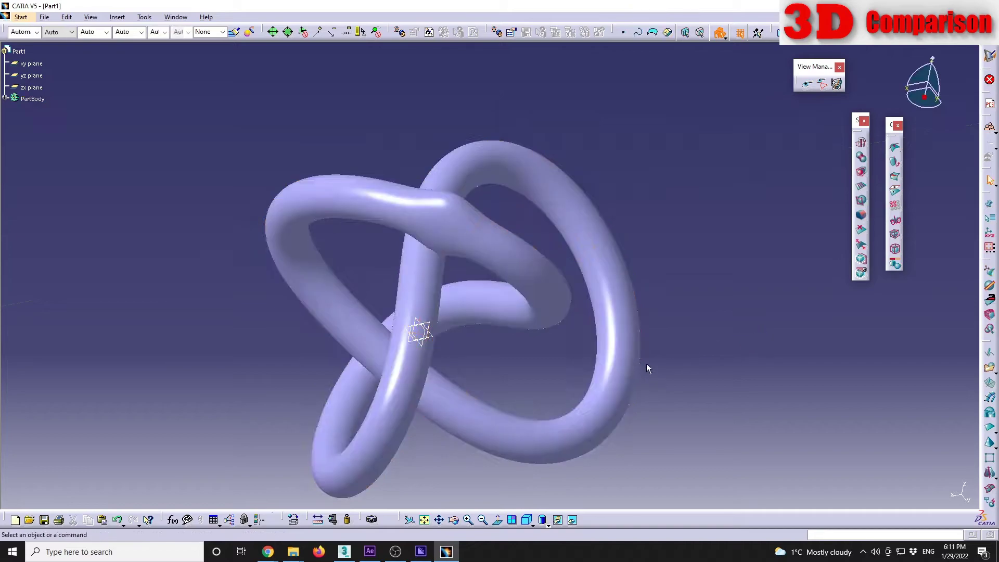
- Examine the bulge and the overall shape of the knot from several angles
middle_click_drag(646, 363, 391, 272)
middle_click_drag(649, 306, 656, 258)
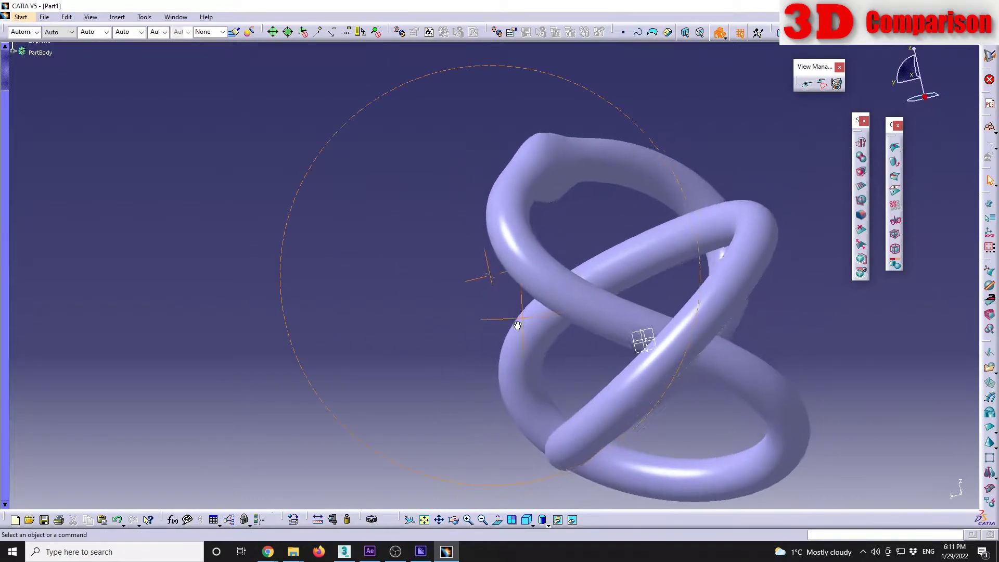
middle_click_drag(517, 325, 385, 310)
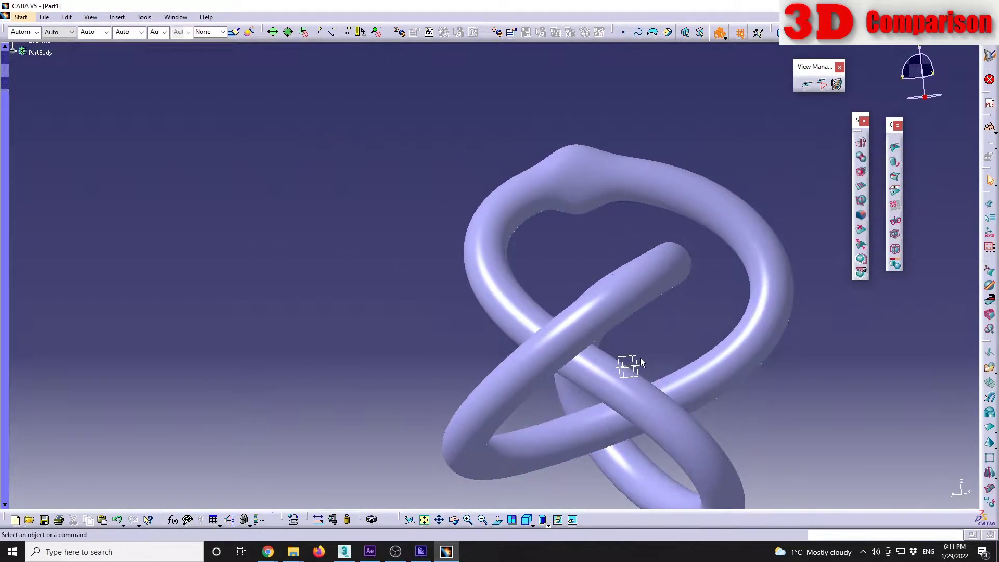
middle_click_drag(641, 362, 725, 357)
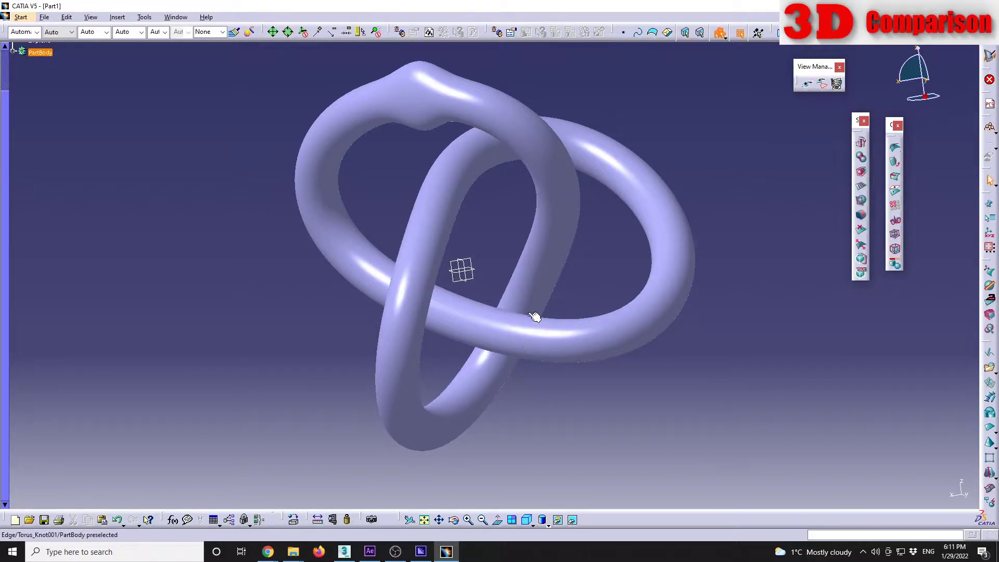
middle_click_drag(572, 292, 584, 305)
middle_click_drag(523, 260, 684, 307)
middle_click_drag(404, 308, 636, 322)
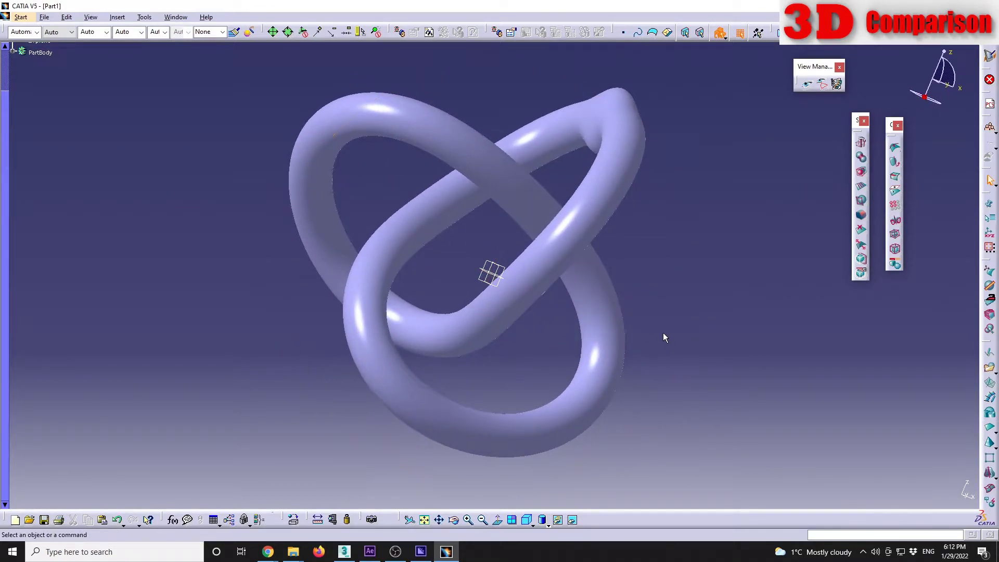